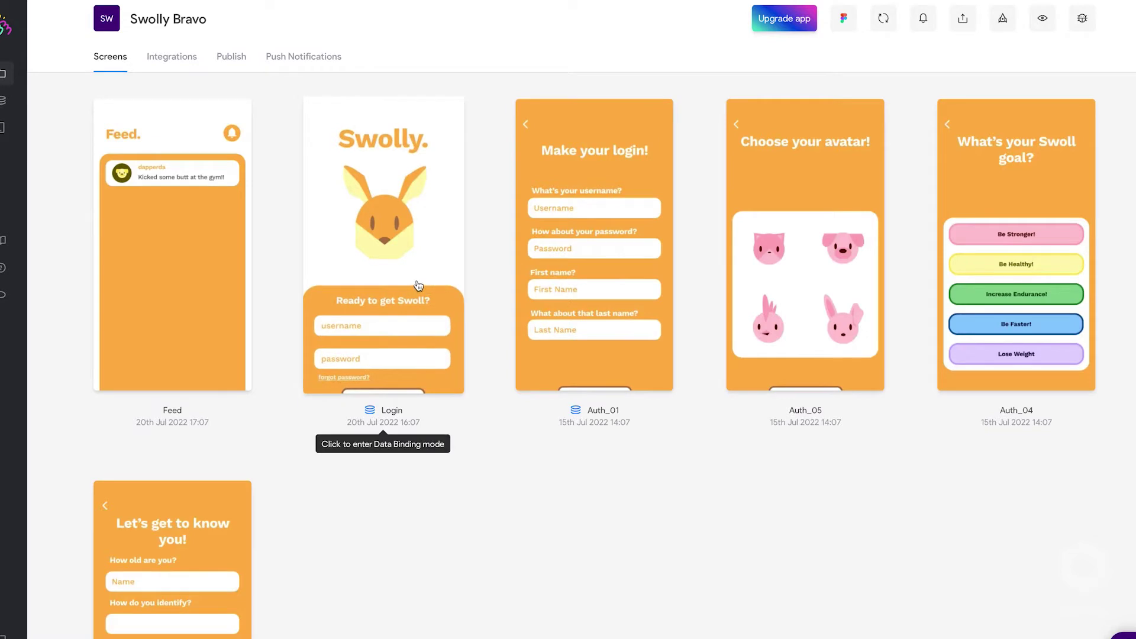
Step: Open the Auth_01 screen's data binding settings and return to the screens overview
left_click(542, 254)
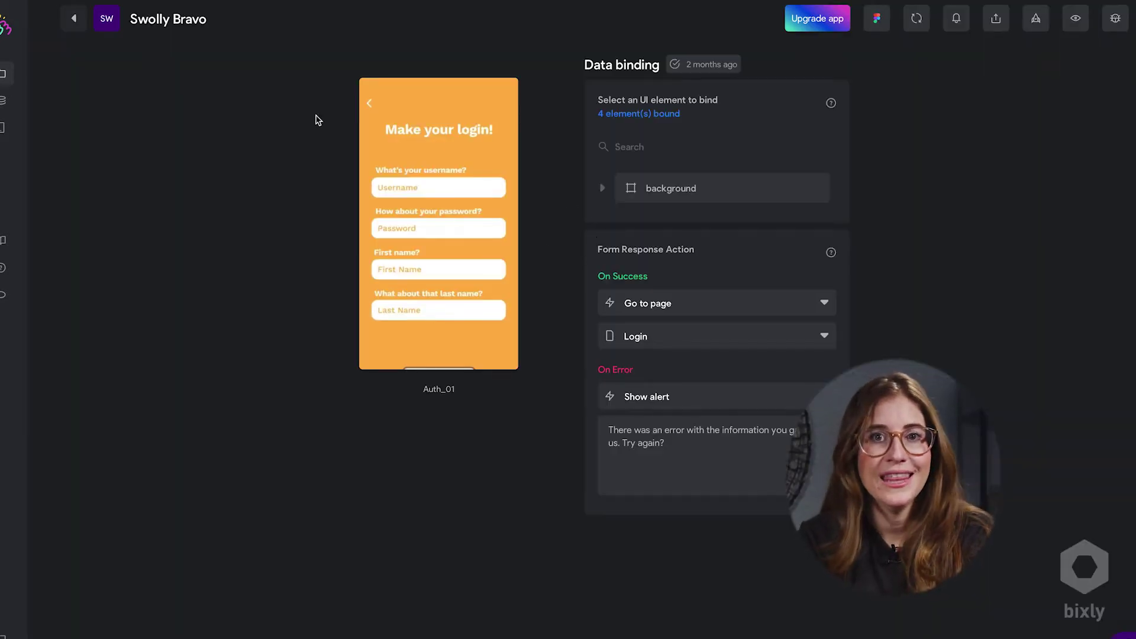
left_click(80, 23)
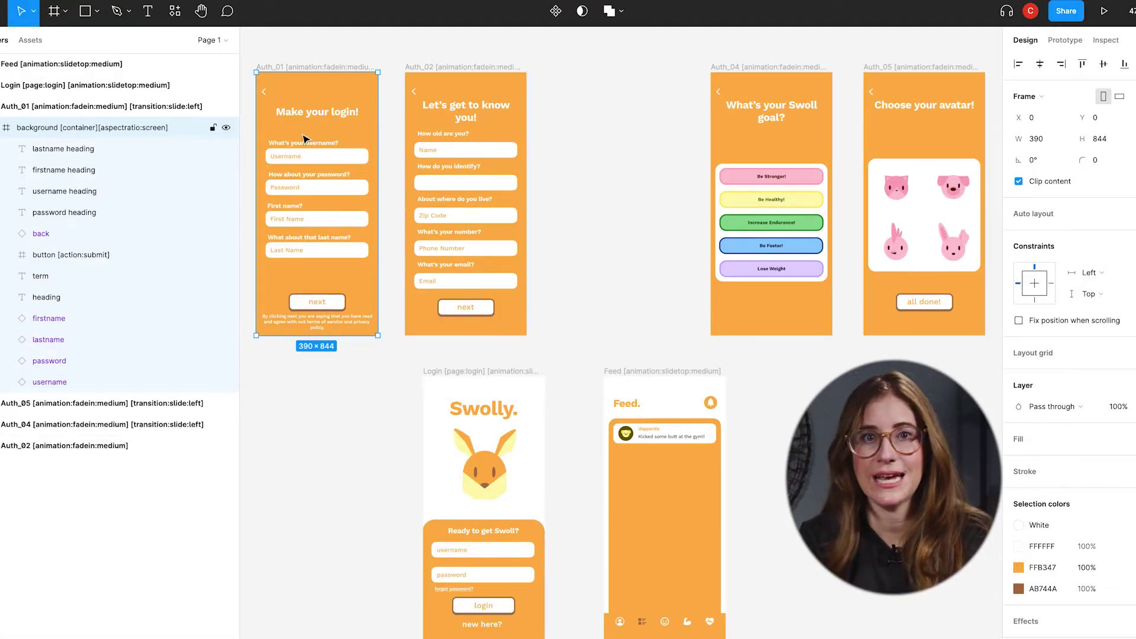
Step: Switch to Figma, select the Auth_01 frame and open its FFB347 fill colour
left_click(175, 109)
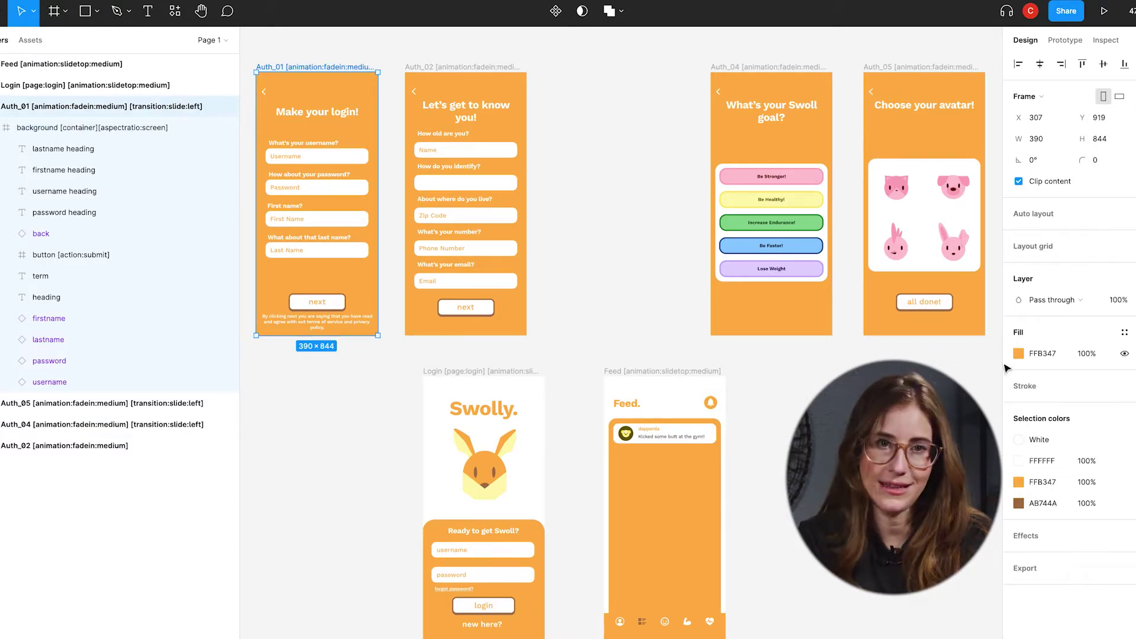
left_click(1023, 353)
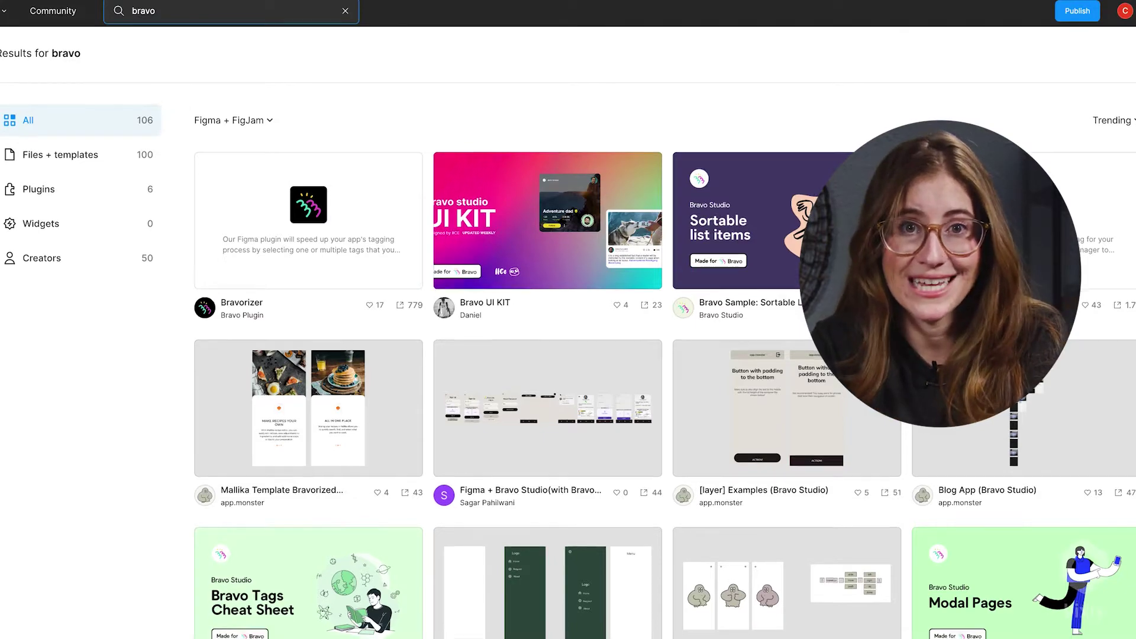
Step: Browse the Figma Community results for "bravo" and open the To-Do List App sample
scroll(662, 361, "down", 6)
scroll(663, 361, "down", 3)
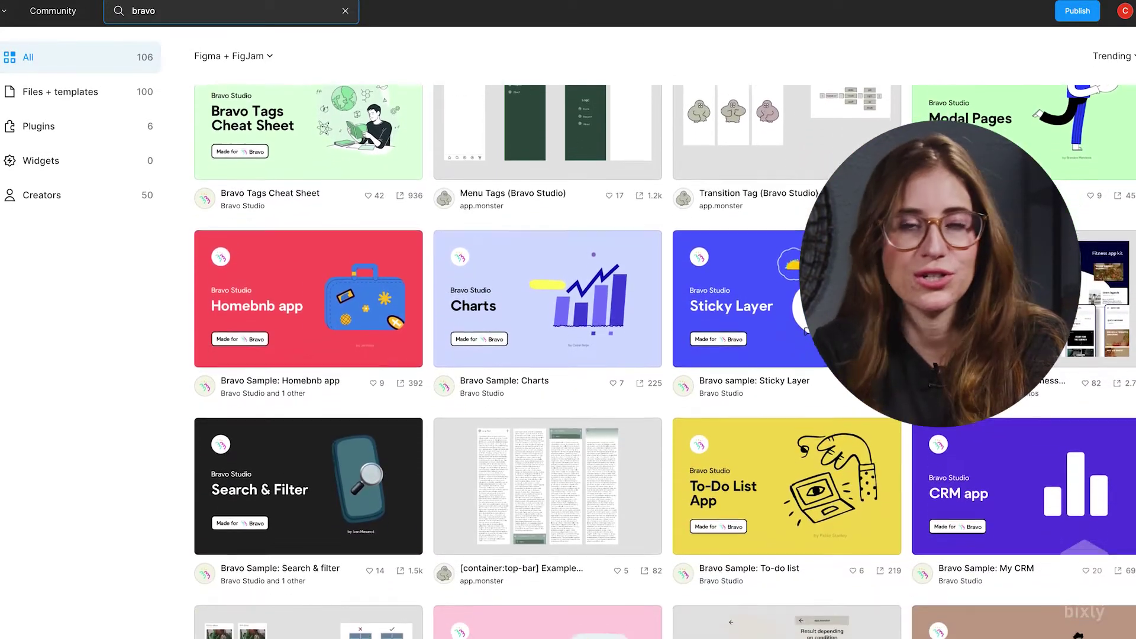
scroll(841, 394, "down", 1)
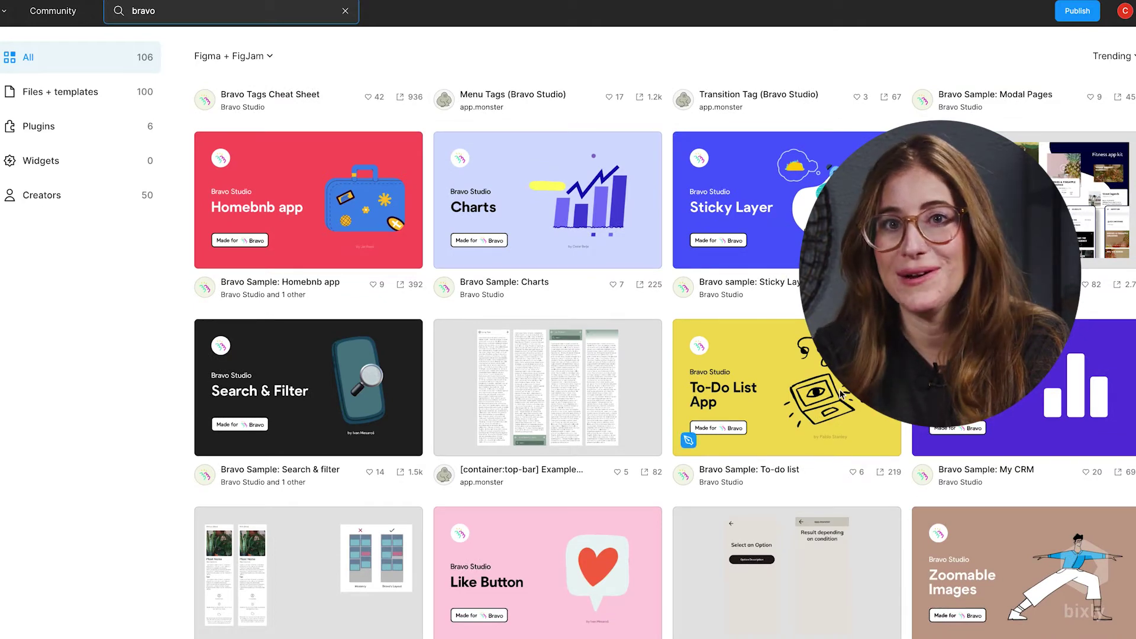
left_click(771, 427)
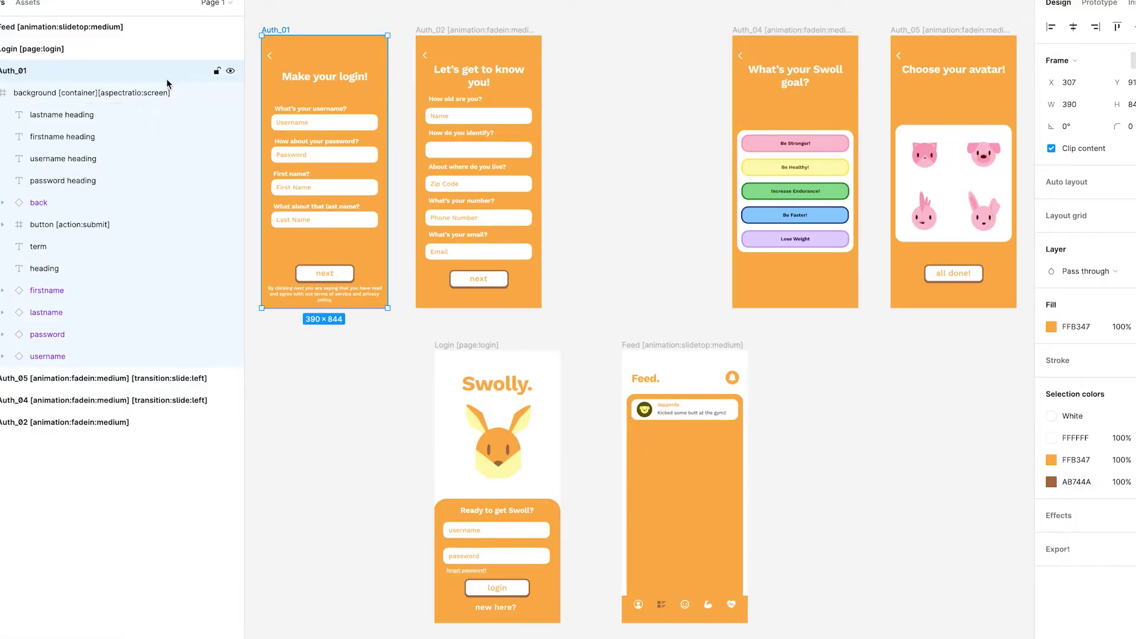
Step: Select the Login frame in the Figma file and open its layer name for editing
left_click(161, 49)
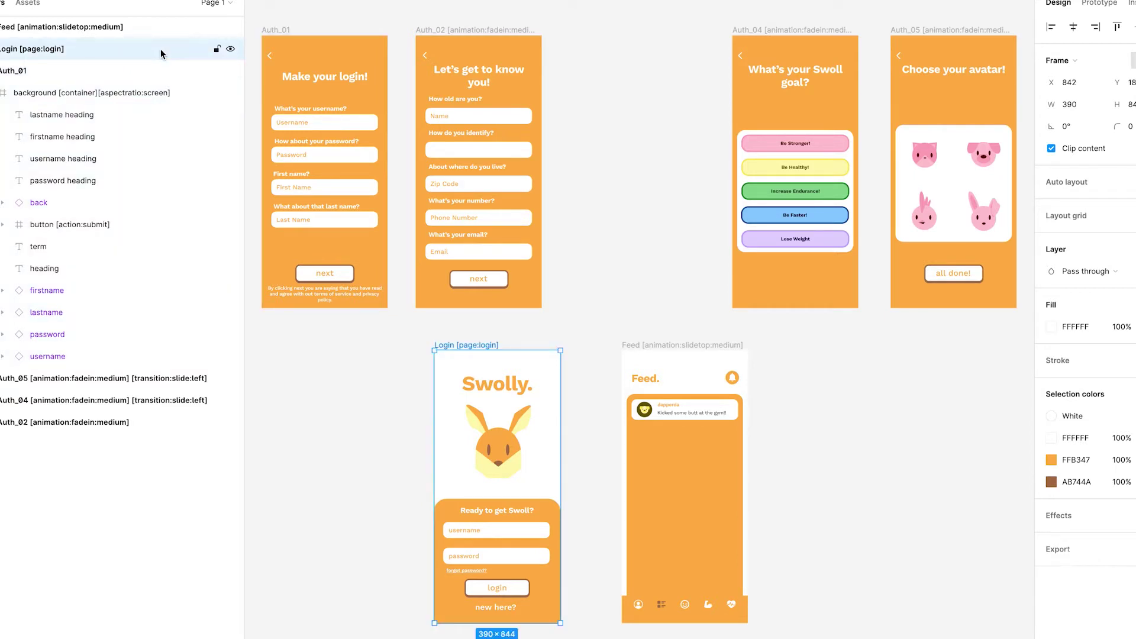
double_click(63, 52)
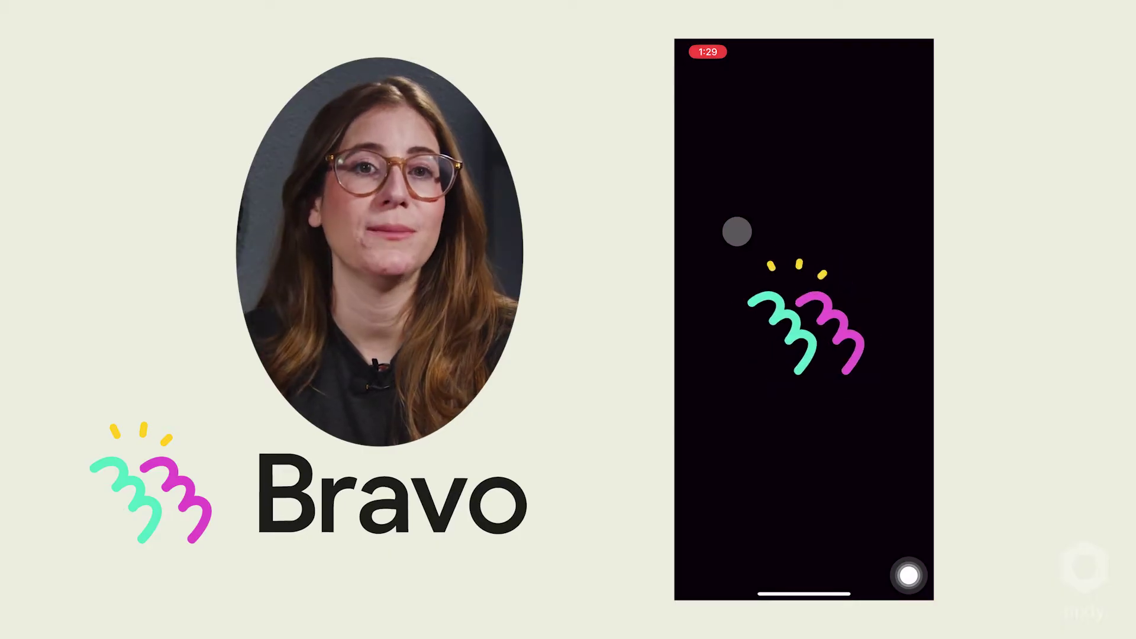
Step: Switch to prototyping and connect an element to the Auth_05 frame with an On click, Navigate to interaction
left_click(801, 568)
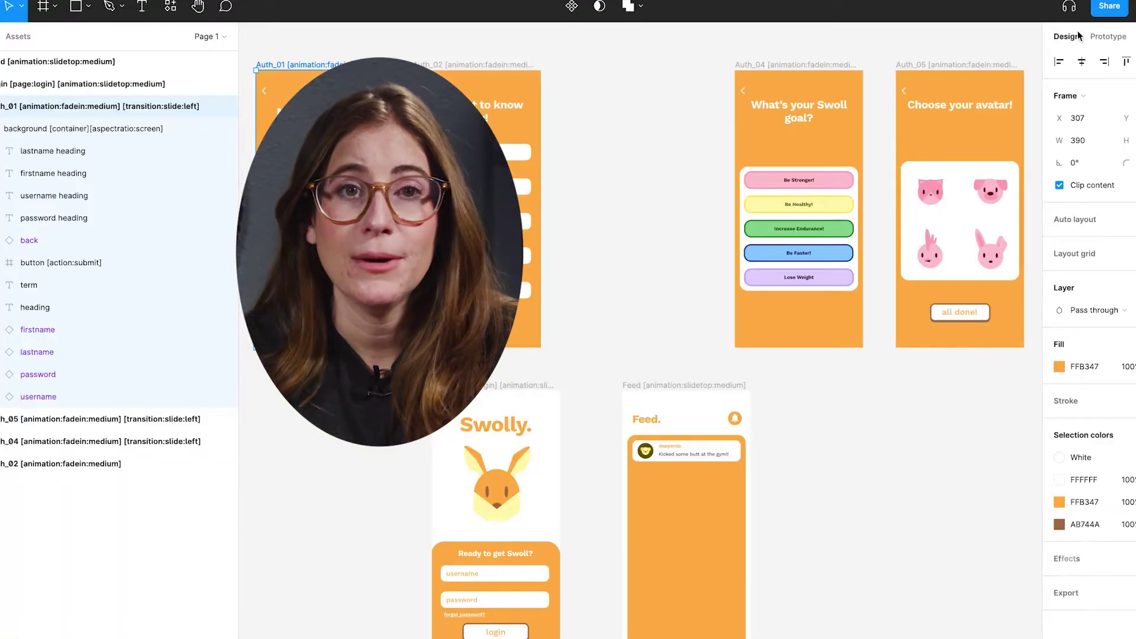
left_click(1120, 39)
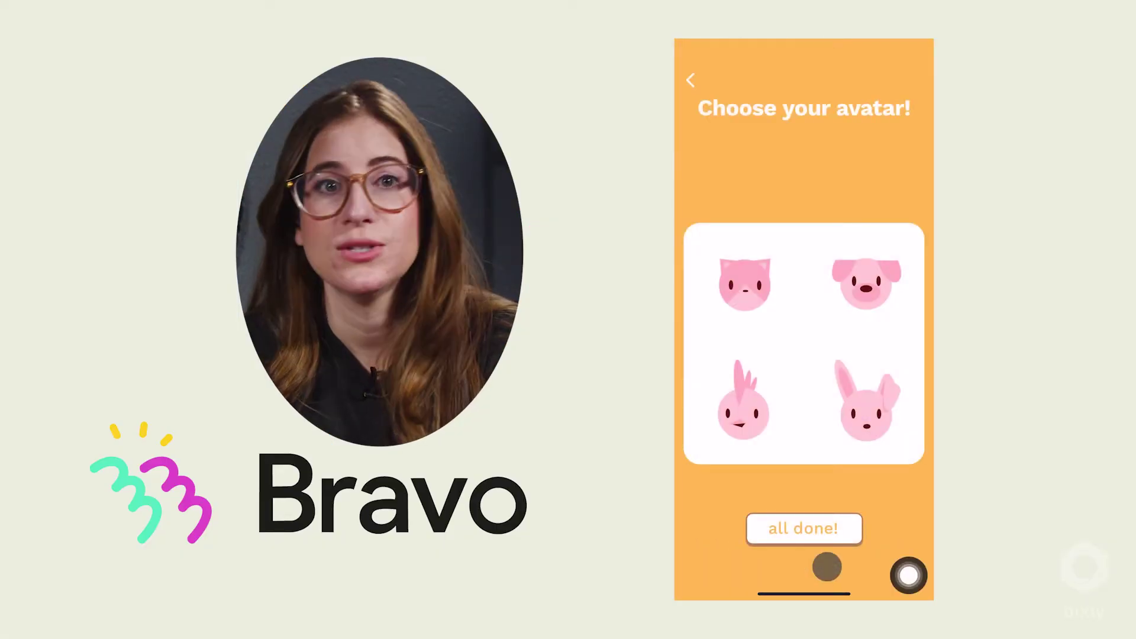
left_click(844, 528)
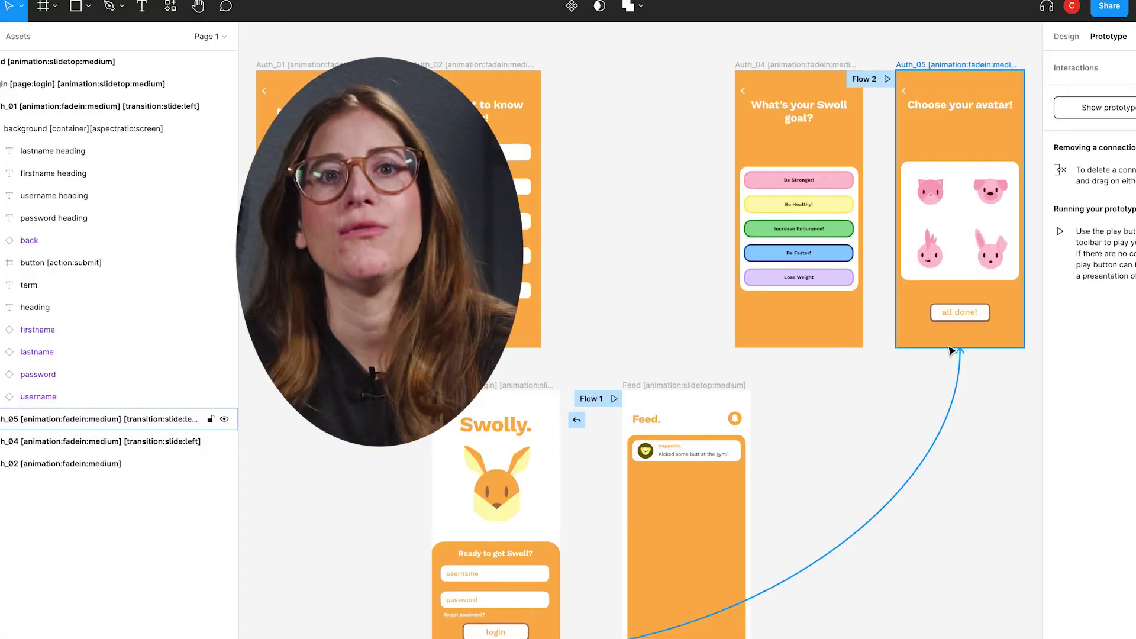
left_click_drag(959, 347, 959, 348)
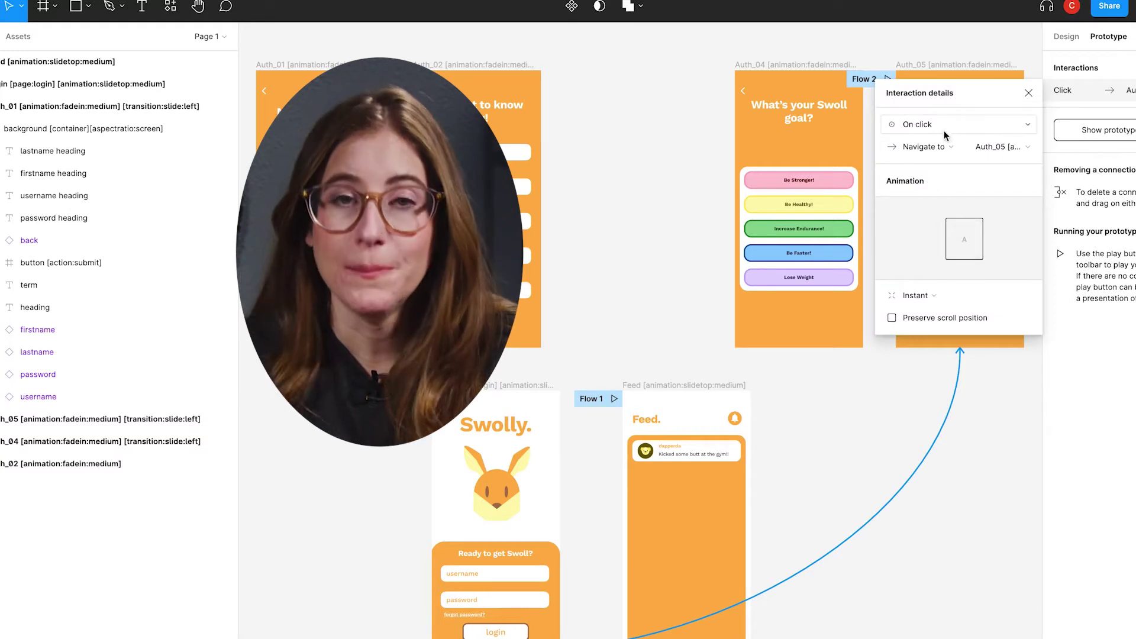
left_click(1010, 408)
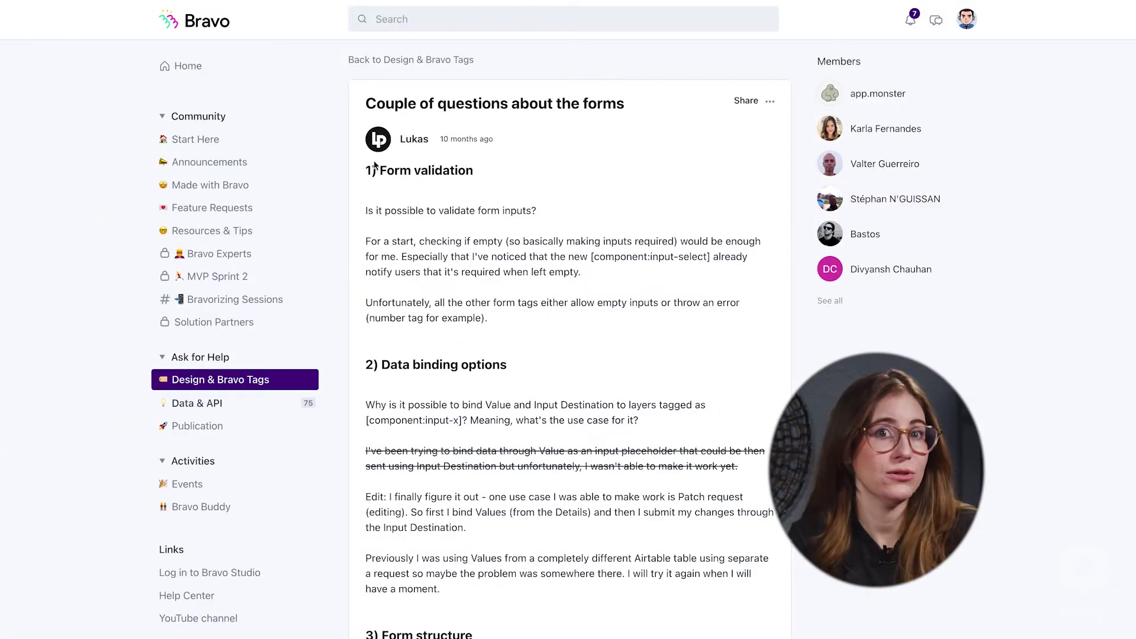
Step: Read the Bravo community post's form validation question and the Bravo team's reply about it
left_click_drag(368, 171, 523, 338)
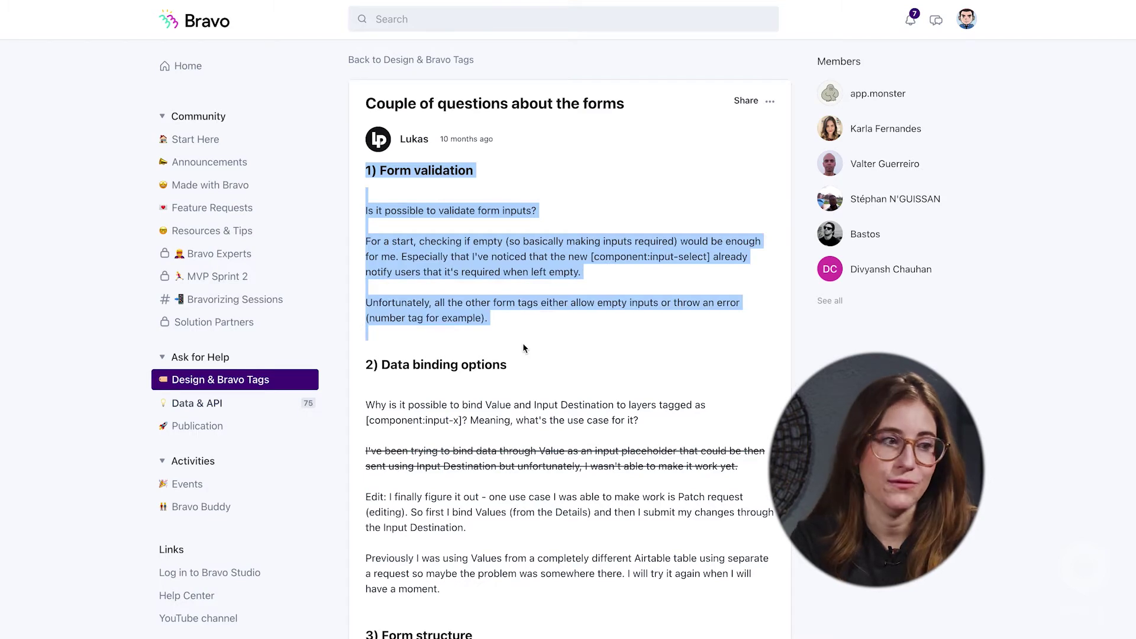
scroll(522, 348, "down", 7)
scroll(523, 349, "down", 3)
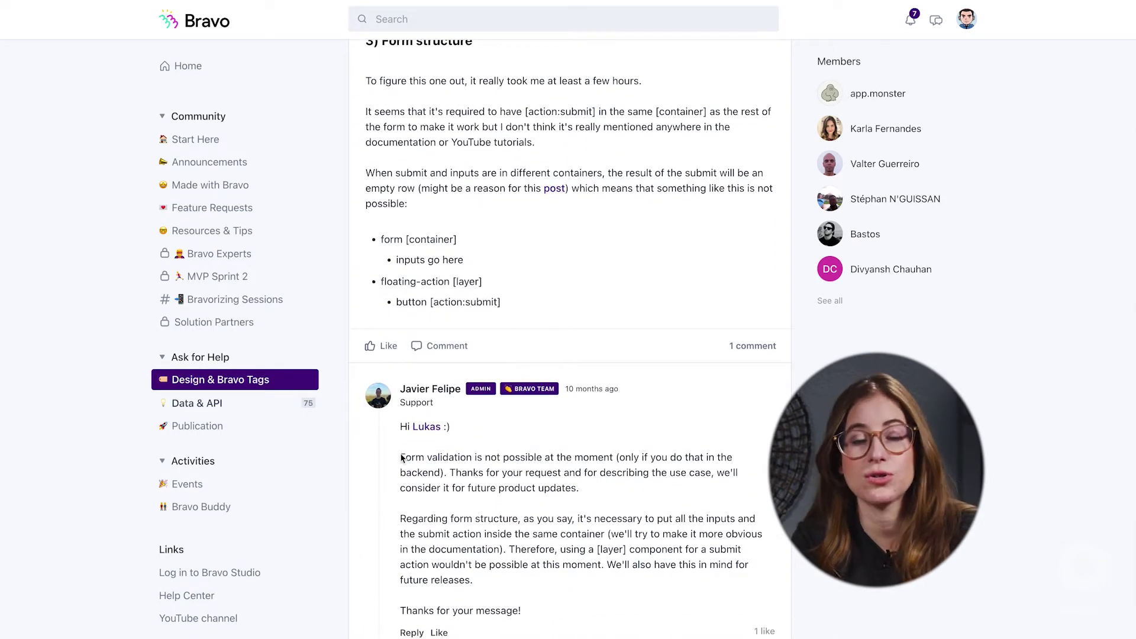
left_click_drag(401, 460, 619, 454)
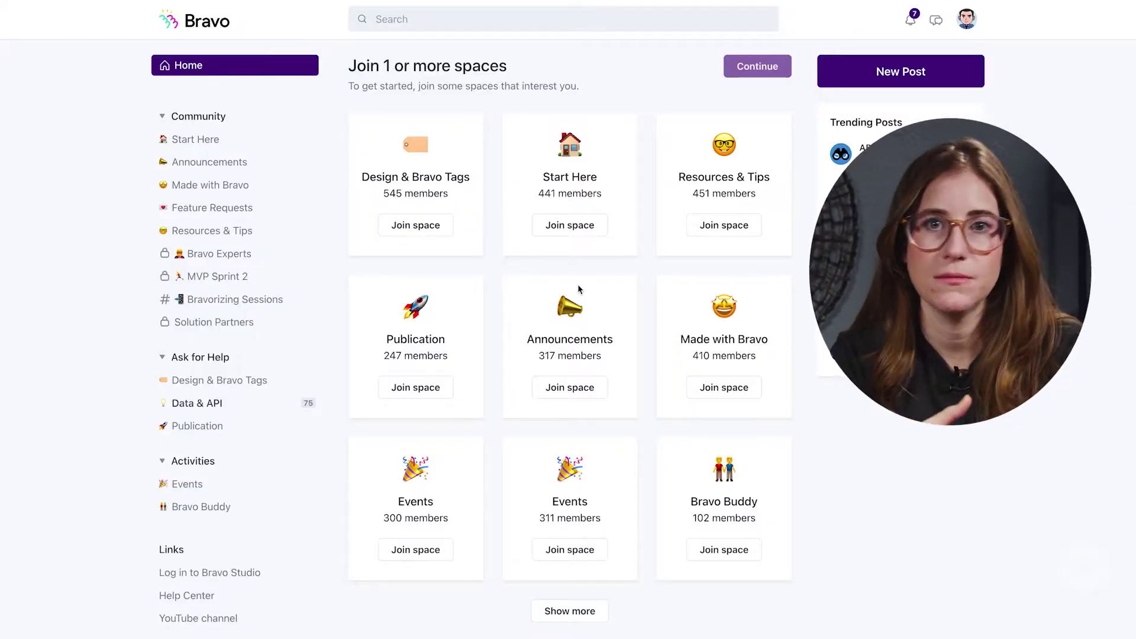
Step: Search the Bravo community for "access token" and then for "SetAccessToken"
type("a")
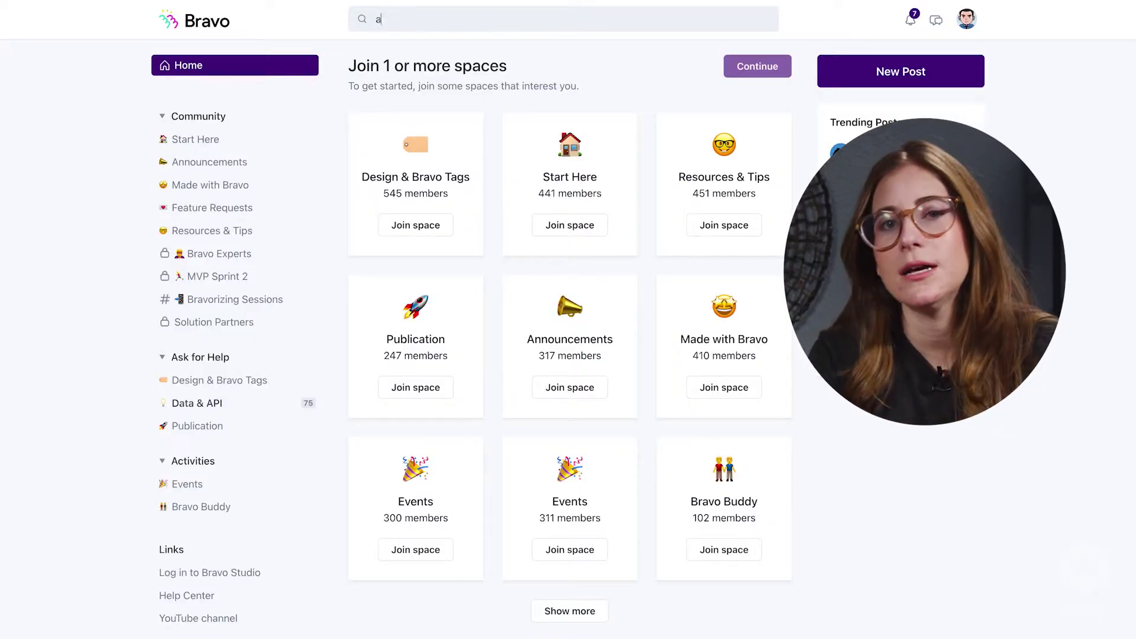
type("ccess token")
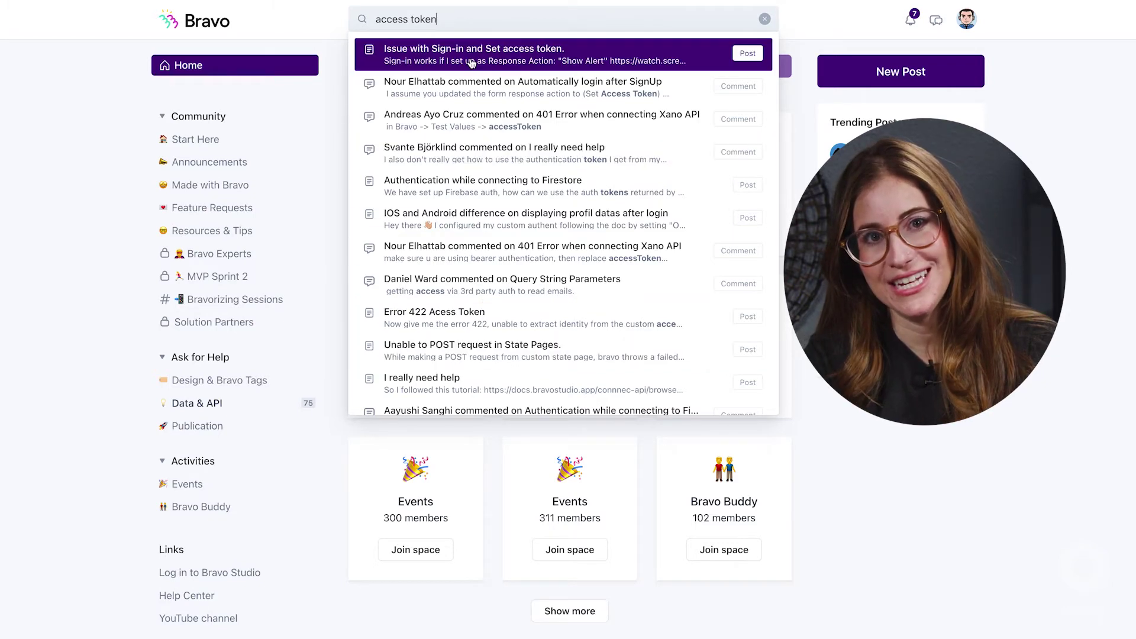
key("Escape")
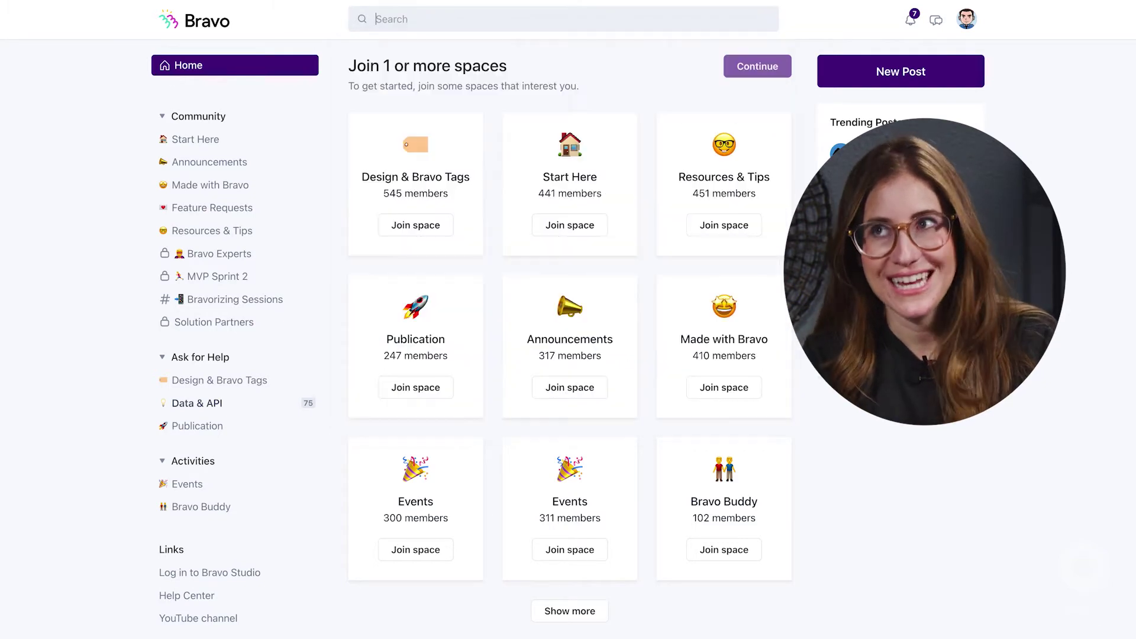
type("SetAcces")
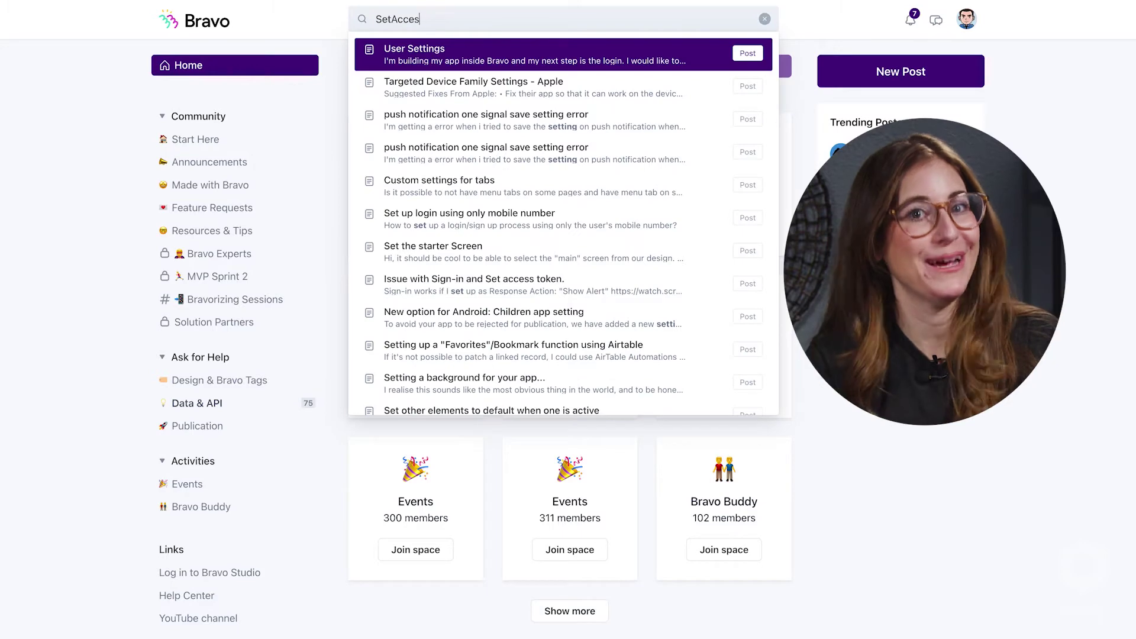
type("sToken")
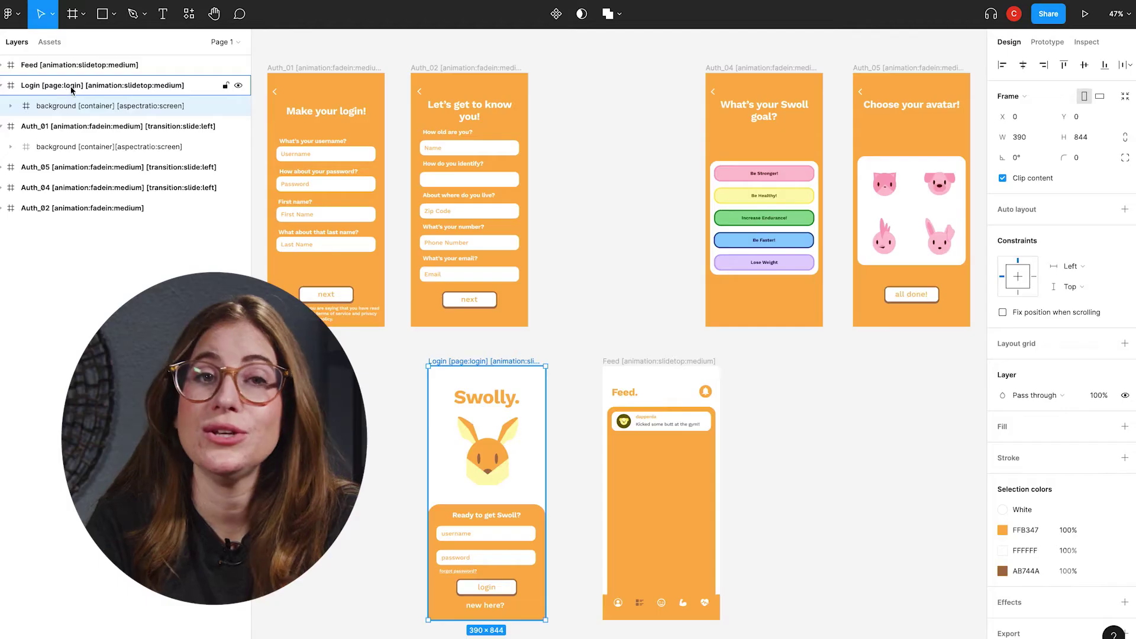
Step: In Figma, examine the tags in the names of the Login frame and its expanded background container
double_click(86, 89)
left_click_drag(186, 87, 44, 87)
left_click(167, 110)
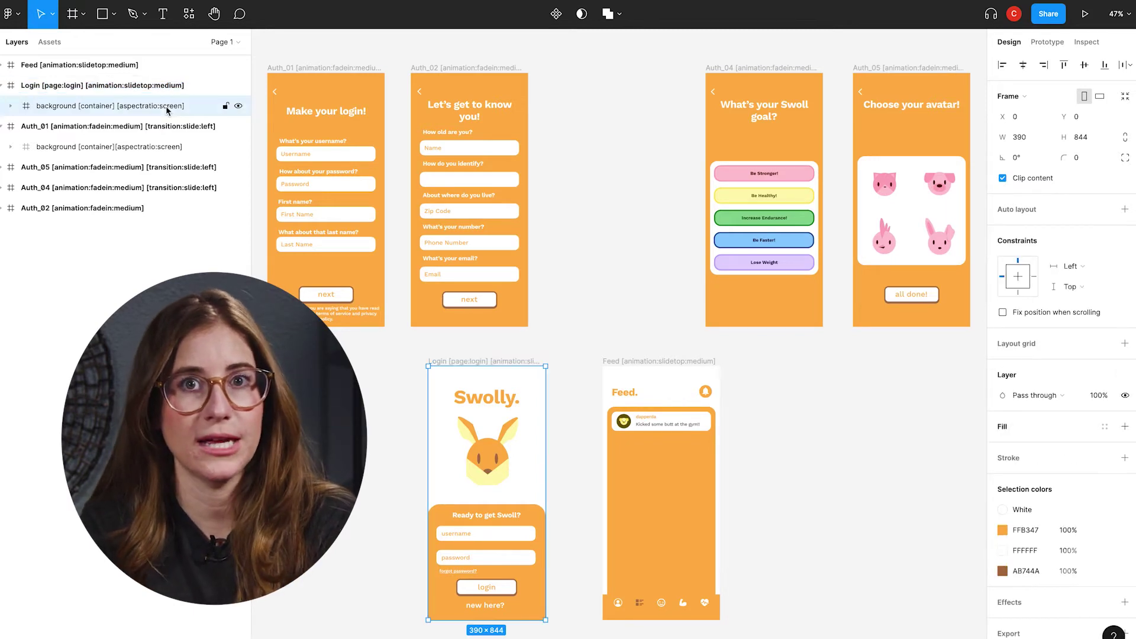
left_click(11, 106)
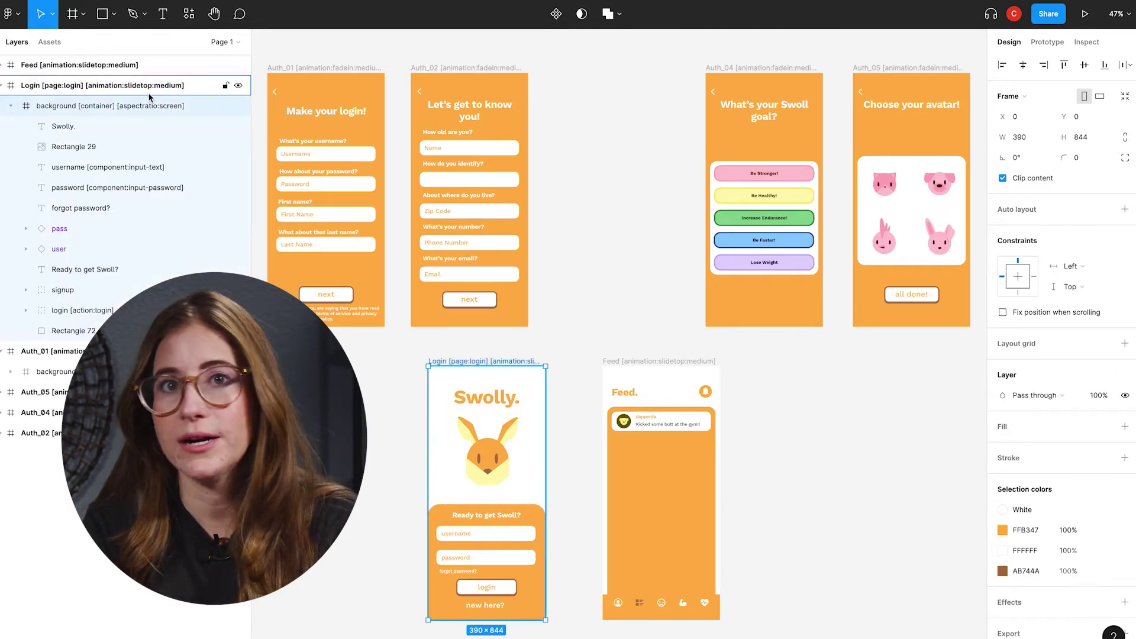
double_click(185, 109)
left_click_drag(186, 109, 69, 112)
left_click(74, 112)
key("shift+End")
Step: Check the component tags in the names of the Login frame's username and password text layers
left_click(92, 172)
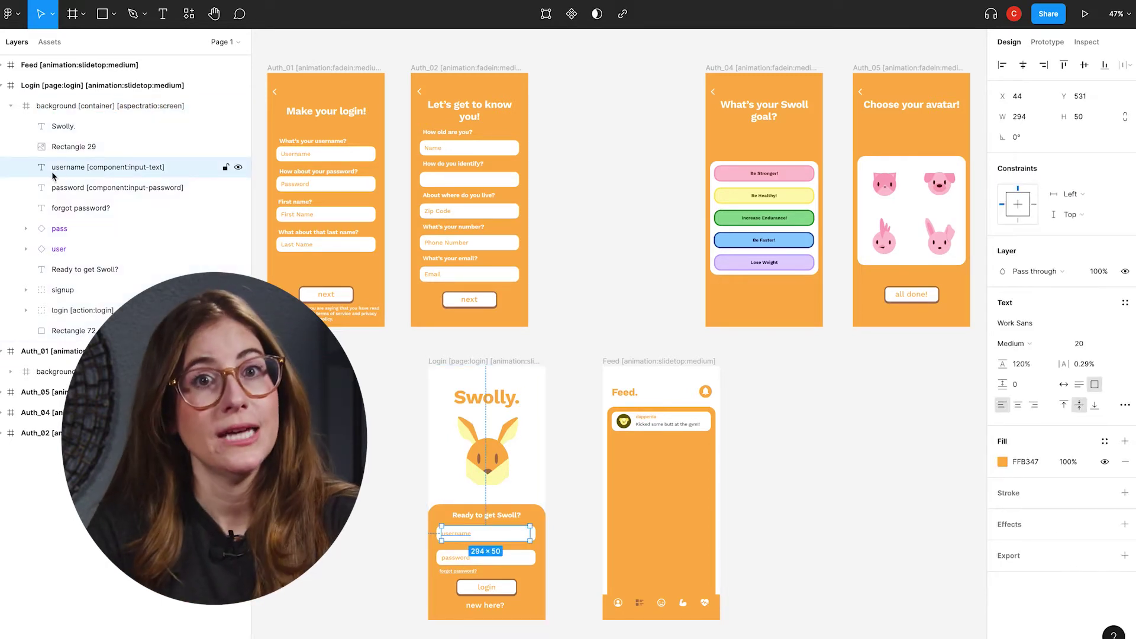
double_click(118, 171)
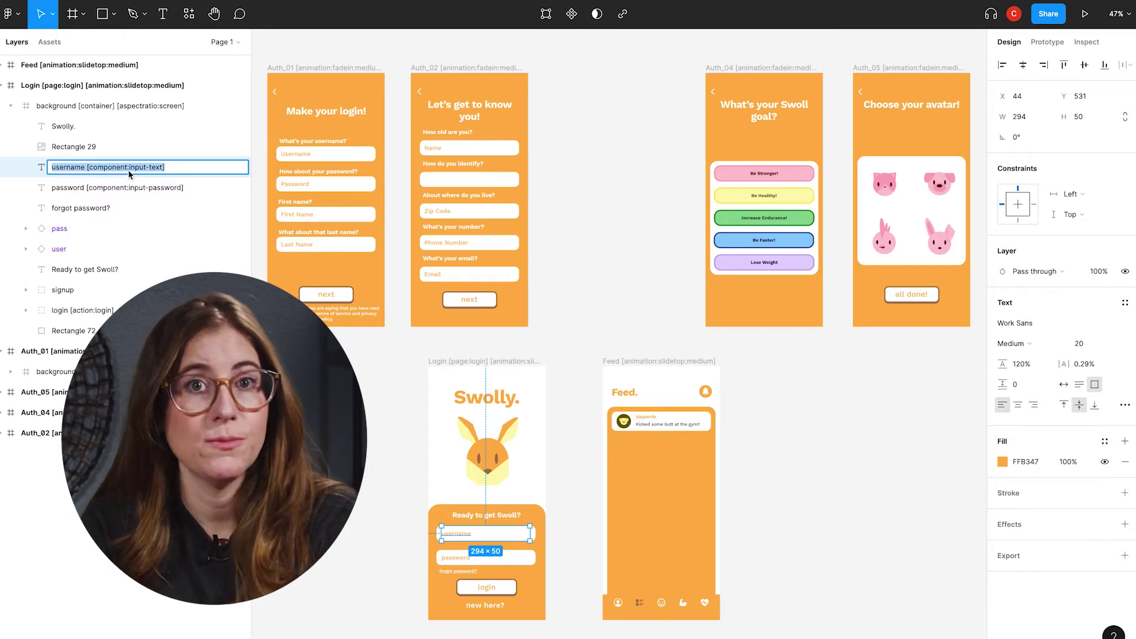
double_click(124, 192)
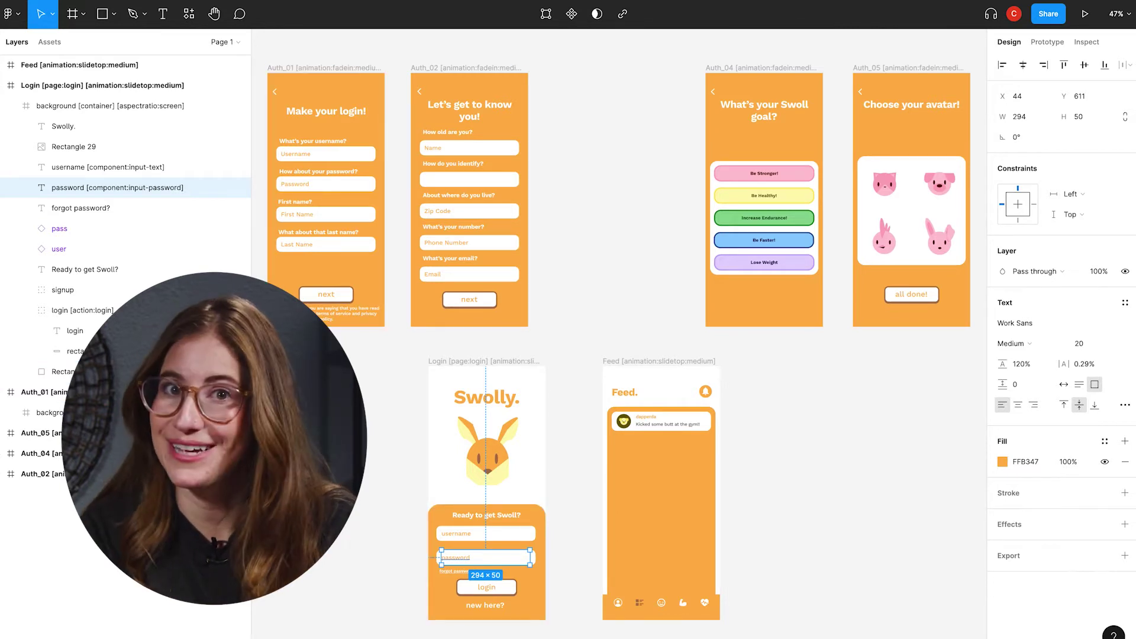
Step: Read the real-time messaging feature request in the Bravo community, highlighting the Bravo team's reply about group conversations
mouse_move(822, 2)
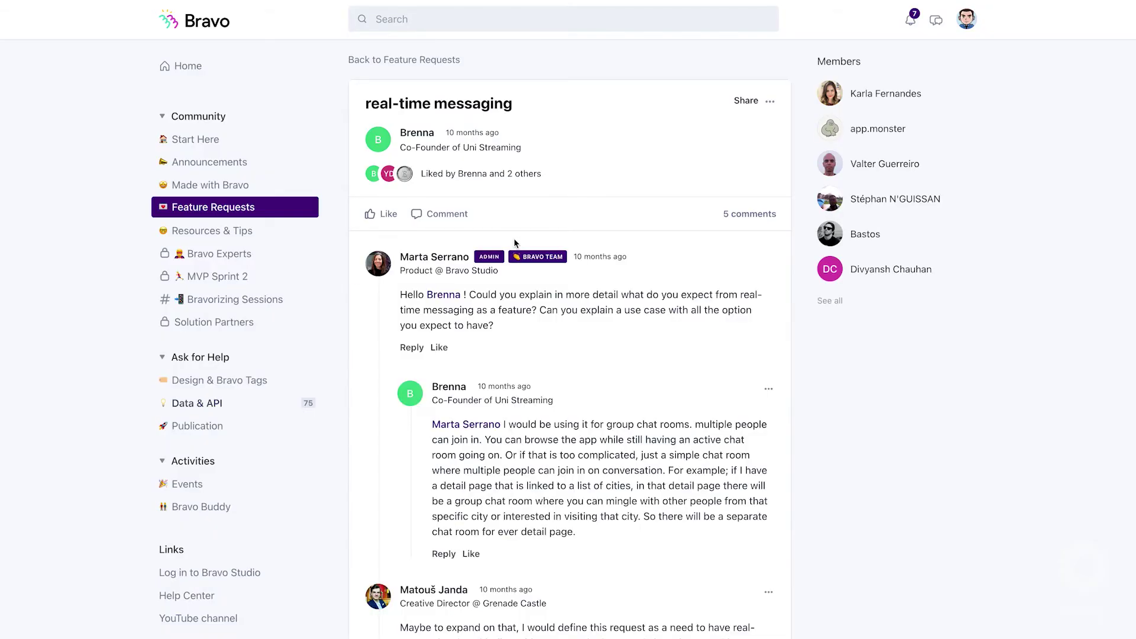
scroll(514, 239, "down", 3)
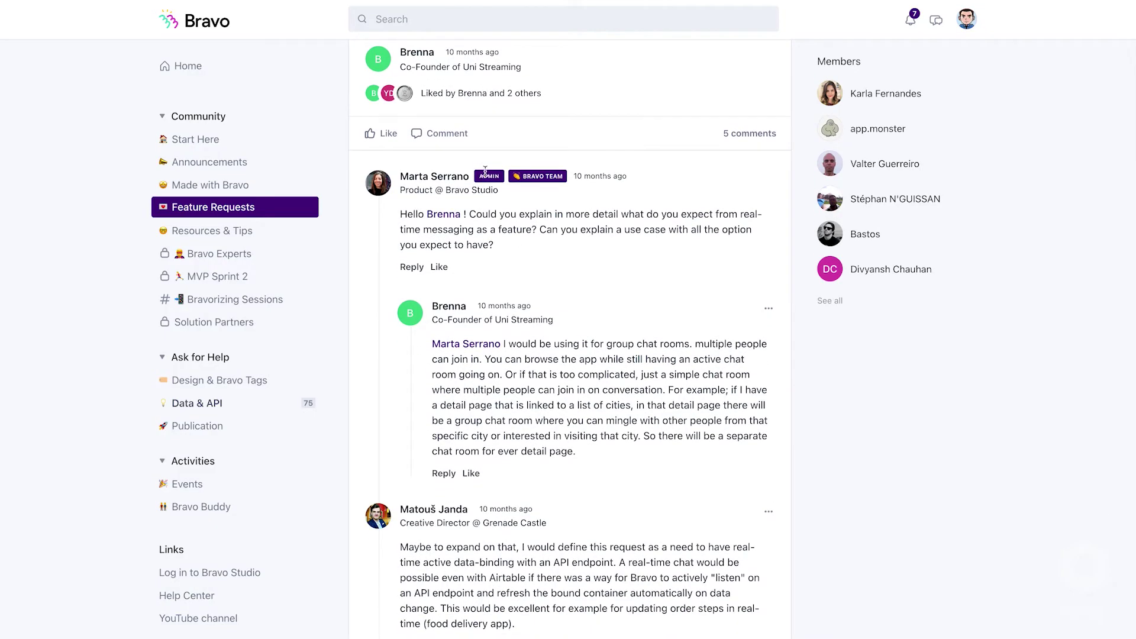
scroll(494, 185, "down", 2)
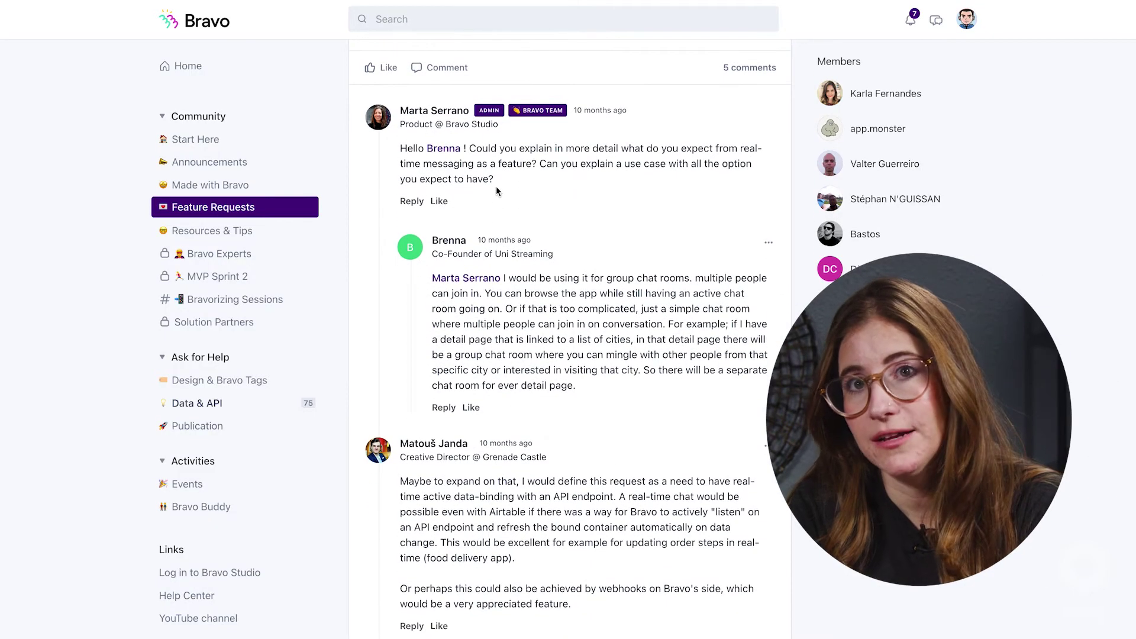
scroll(492, 180, "down", 10)
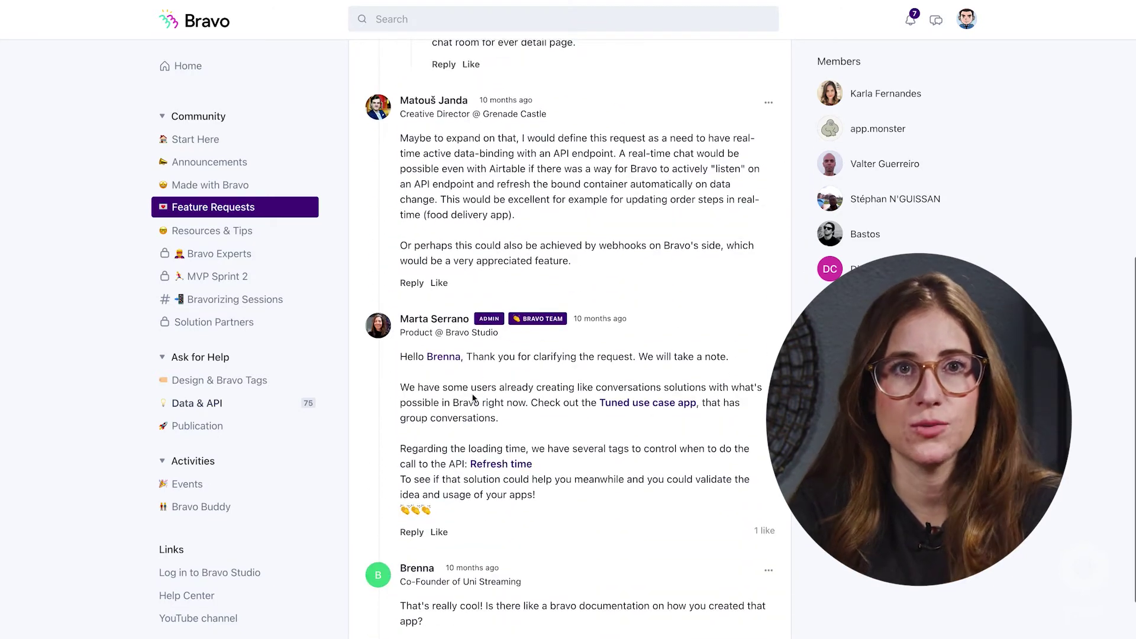
left_click_drag(401, 355, 507, 436)
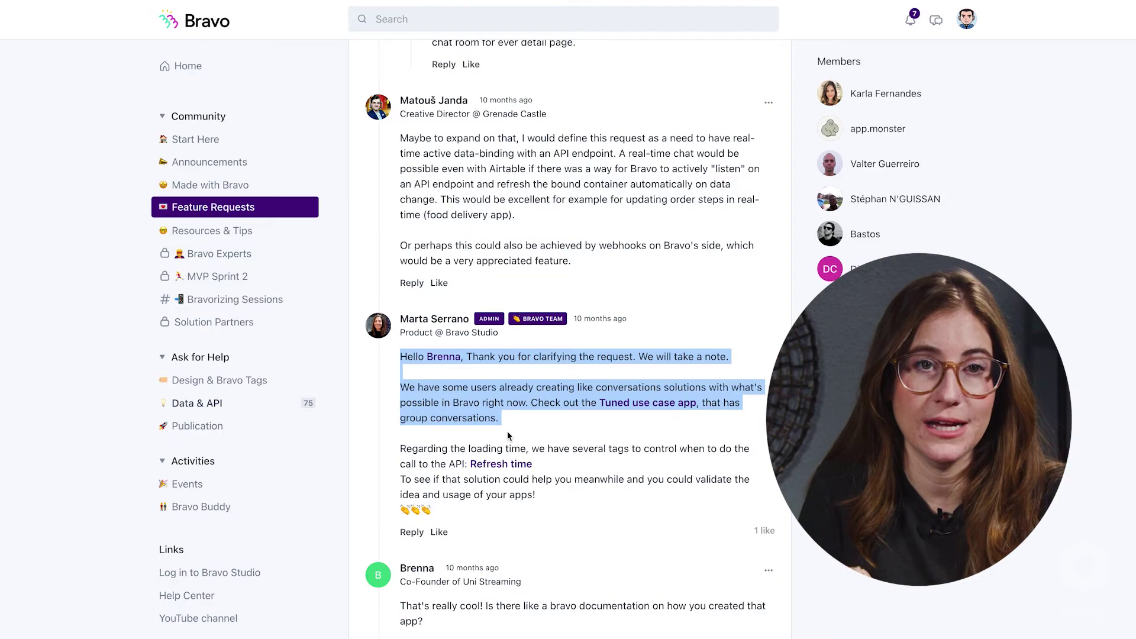
left_click(507, 436)
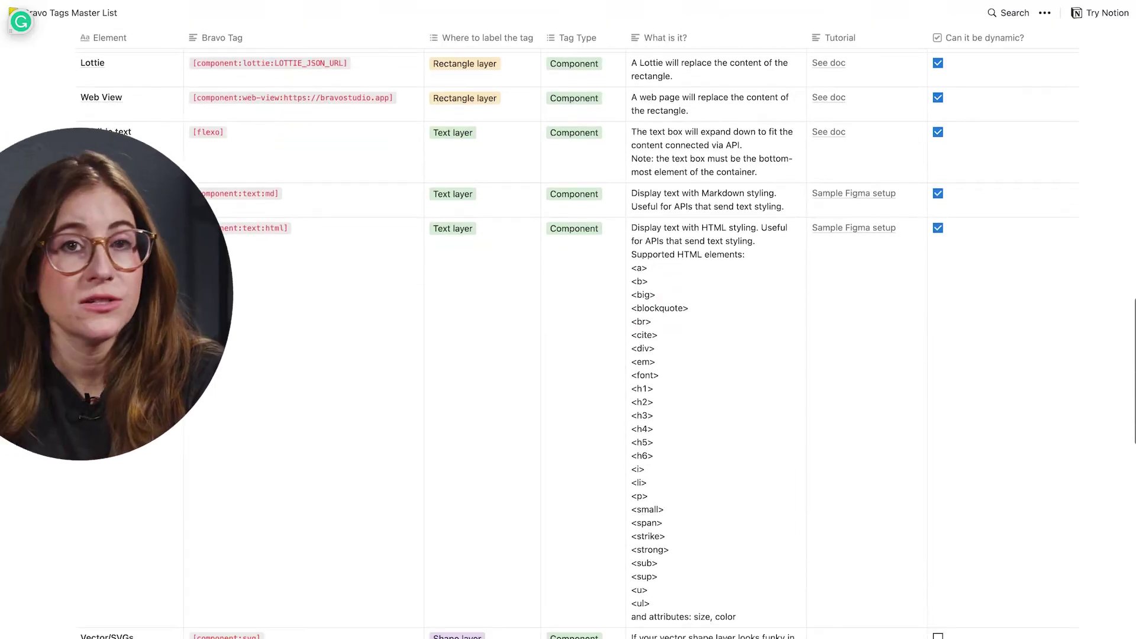
Step: Expand the Forms section of the Bravo Tags Master List in Notion and review its input field tags
scroll(95, 442, "down", 10)
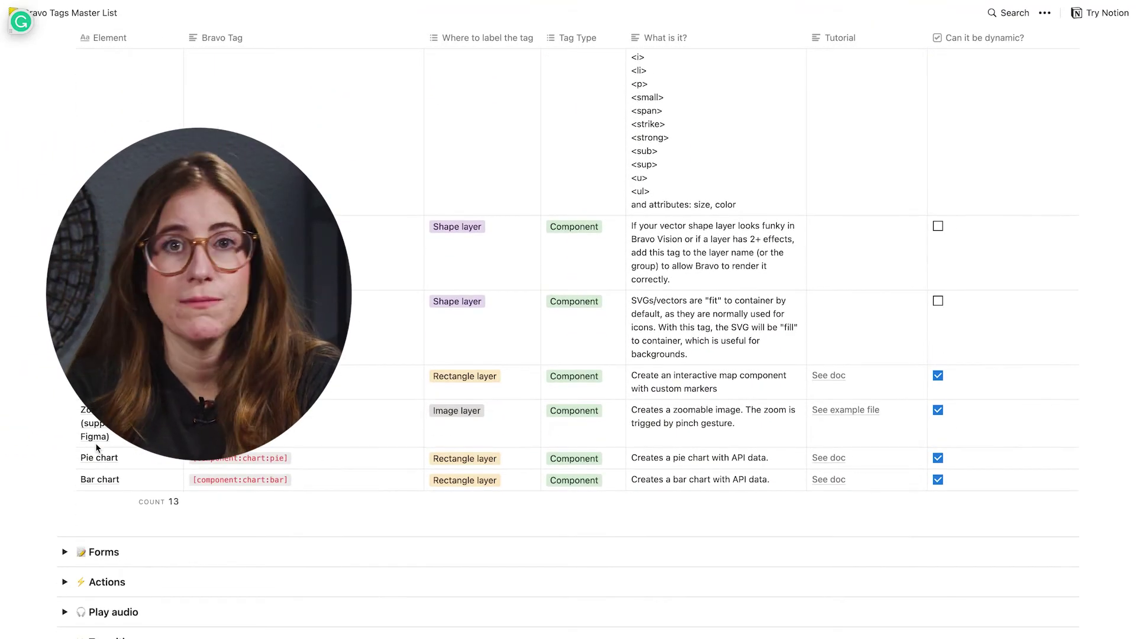
scroll(94, 443, "down", 5)
left_click(65, 315)
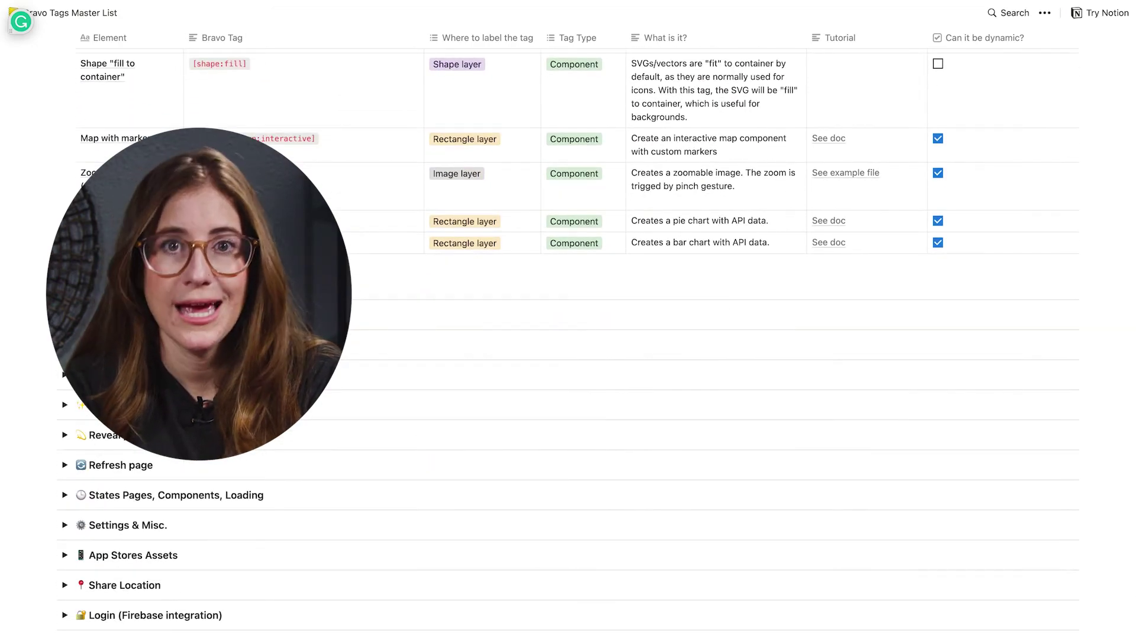
scroll(90, 501, "down", 3)
scroll(90, 501, "down", 7)
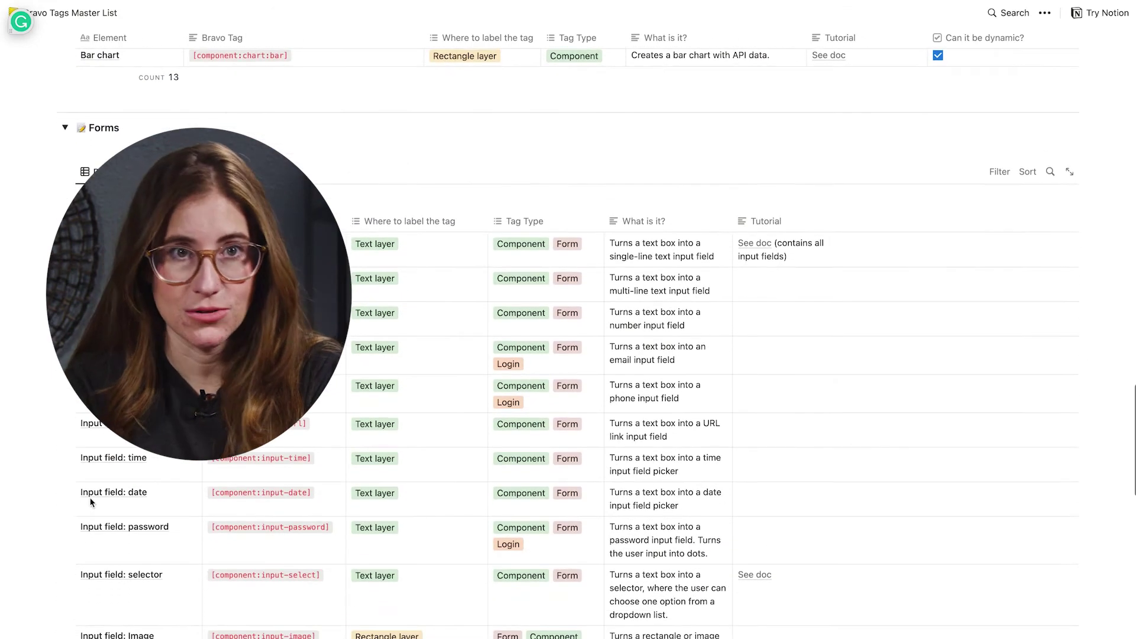
scroll(91, 501, "down", 7)
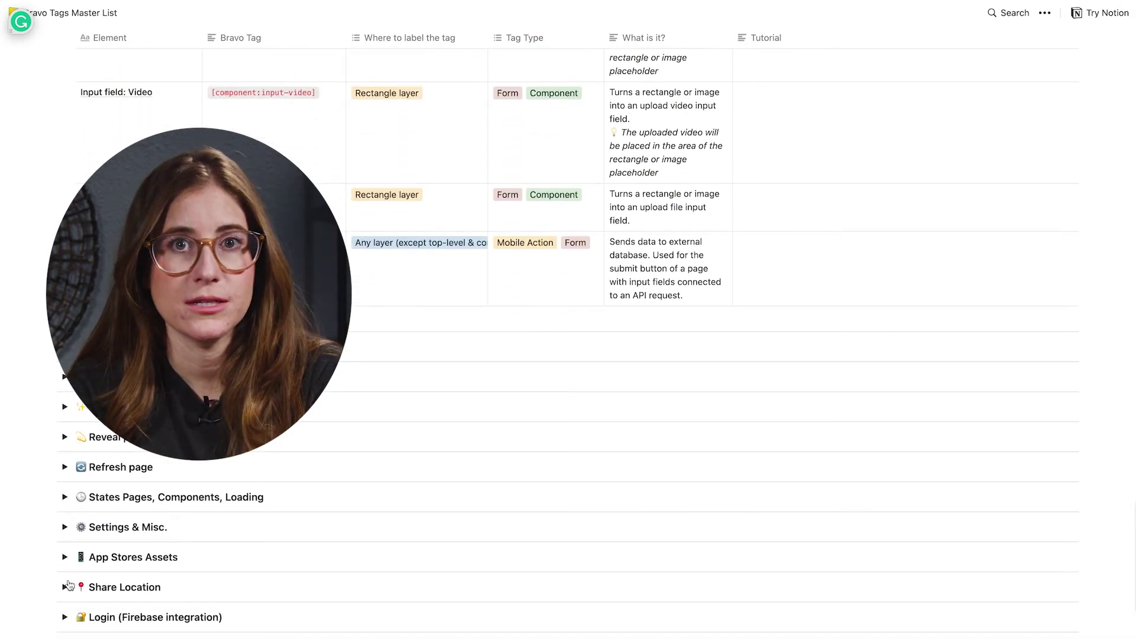
Step: Expand the Actions section of the tags list and review its mobile action tags
left_click(64, 346)
scroll(91, 472, "down", 5)
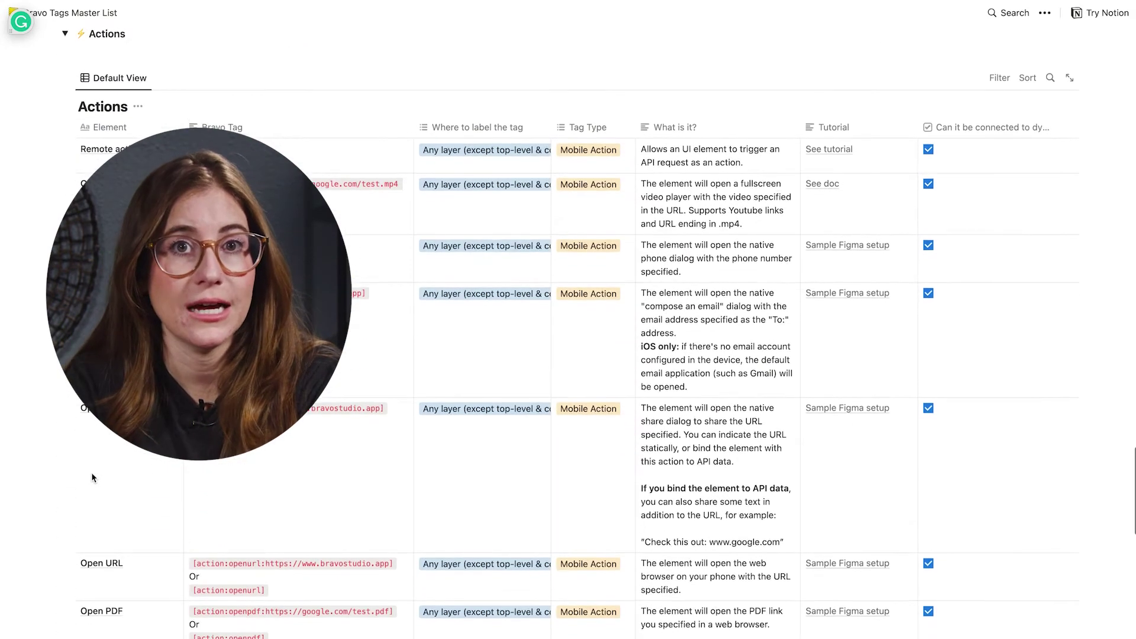
scroll(91, 472, "down", 8)
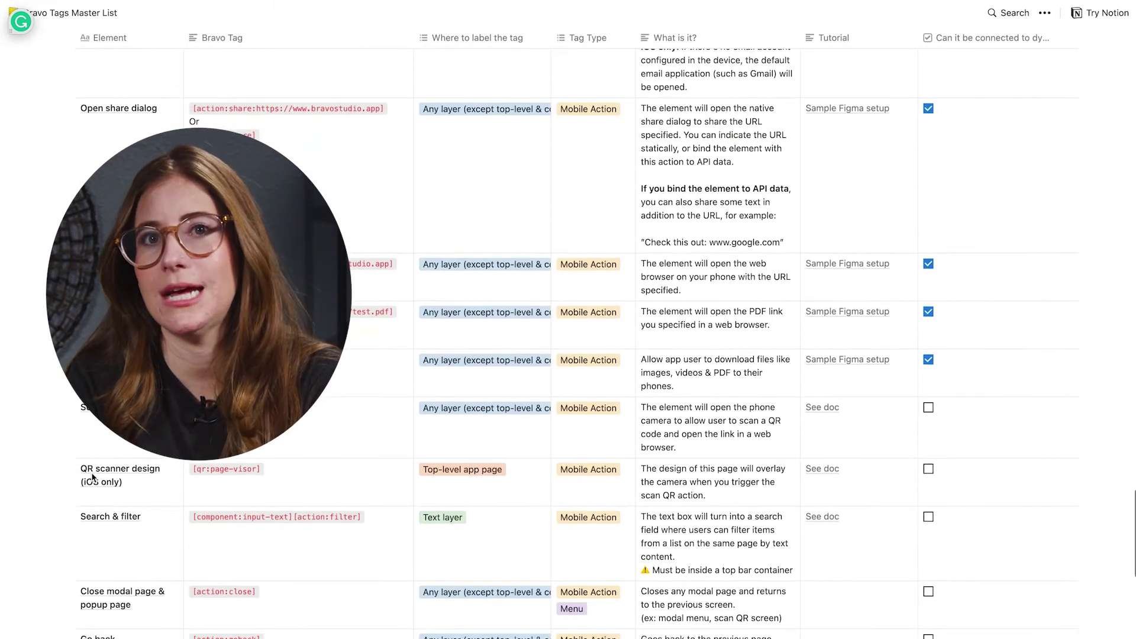
scroll(92, 477, "down", 1)
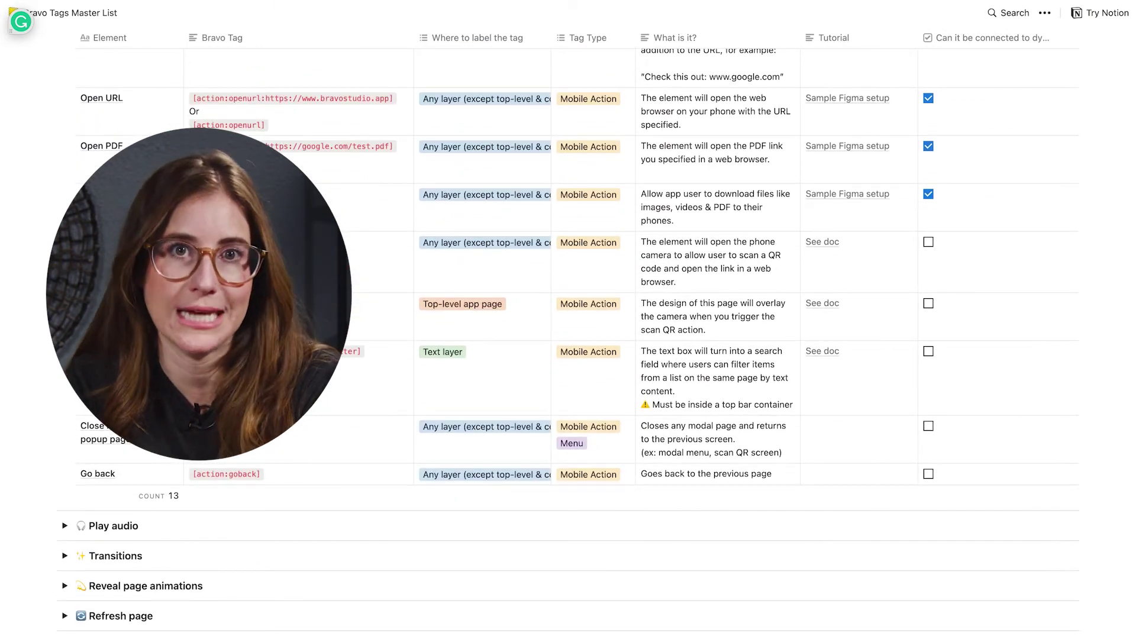